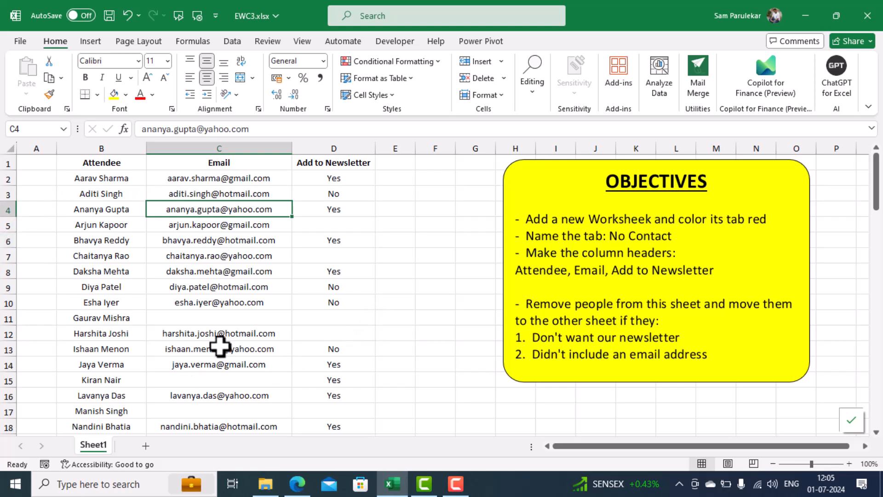
# Add a new worksheet to the workbook and name it No Contact
pyautogui.click(145, 446)
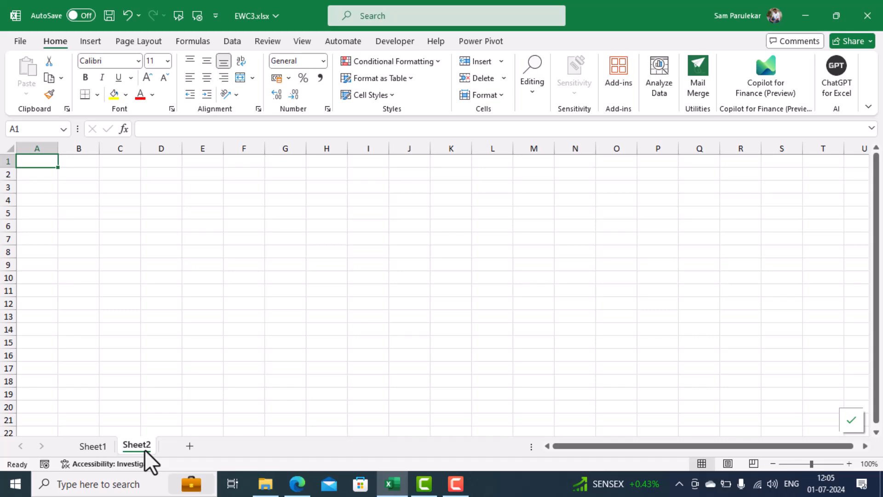
pyautogui.click(93, 446)
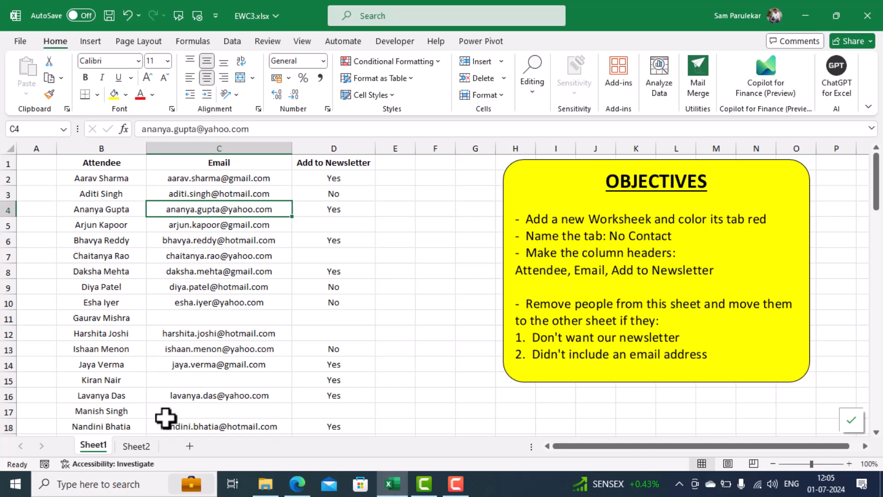
pyautogui.click(138, 446)
pyautogui.doubleClick(138, 446)
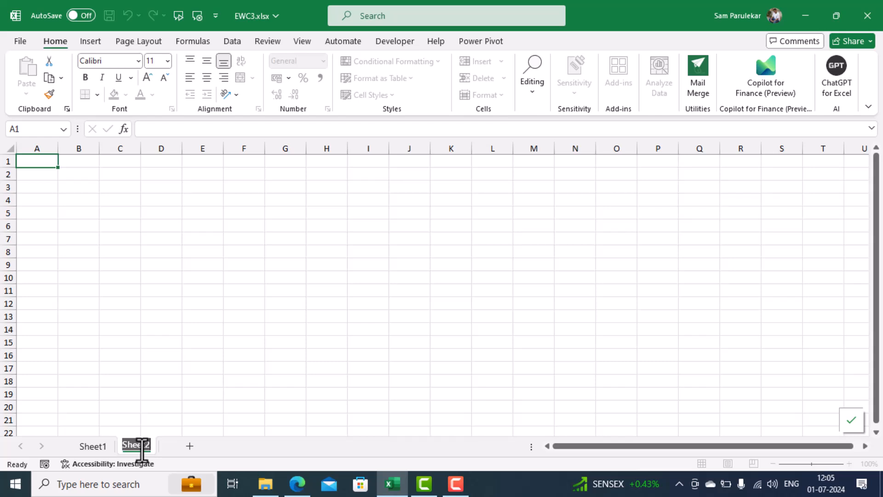
pyautogui.write('No')
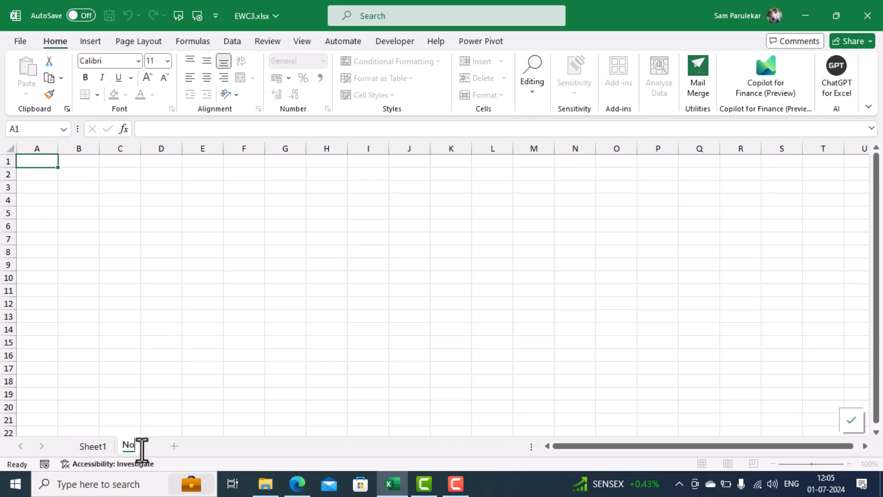
pyautogui.write(' Conta')
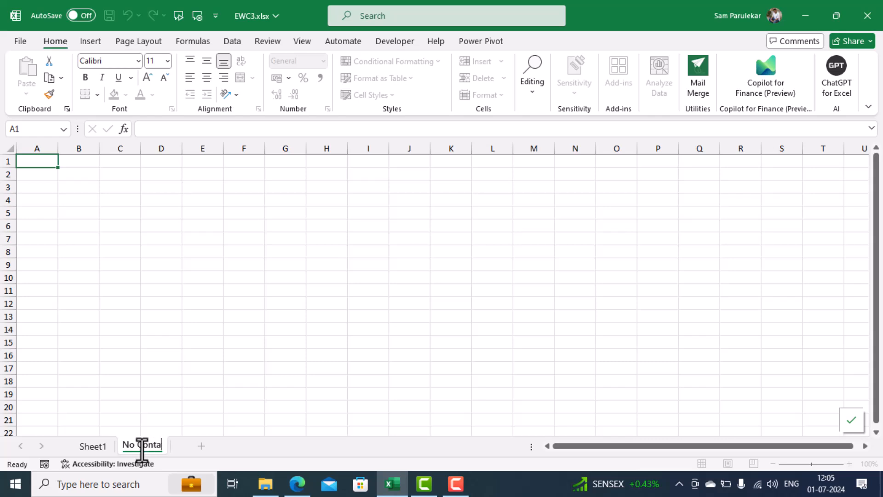
pyautogui.write('ct')
pyautogui.press('Return')
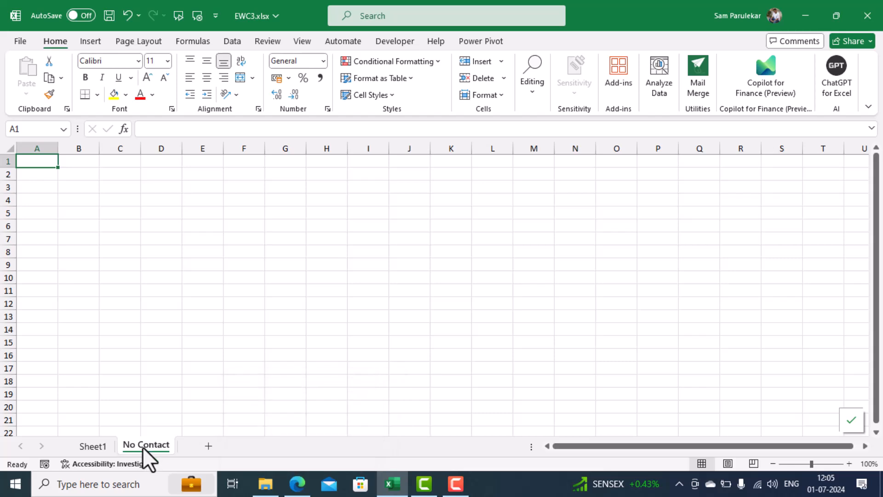
# Color the No Contact sheet's tab standard red
pyautogui.rightClick(143, 446)
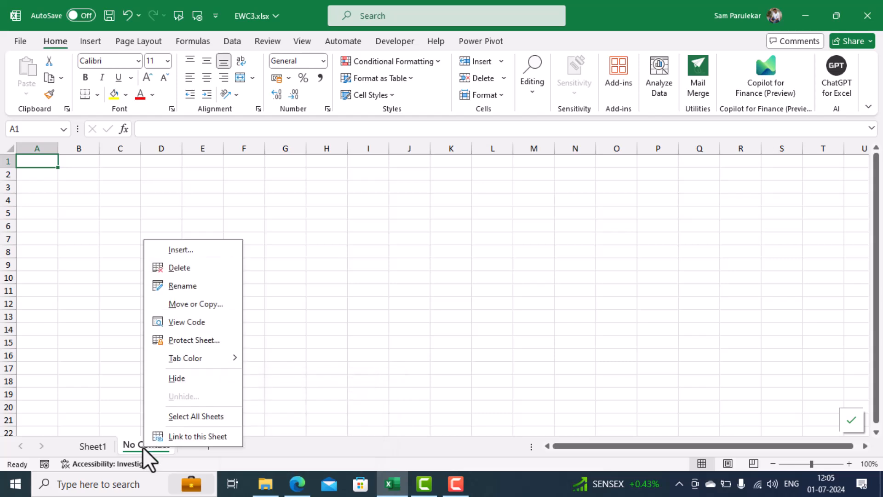
pyautogui.moveTo(187, 360)
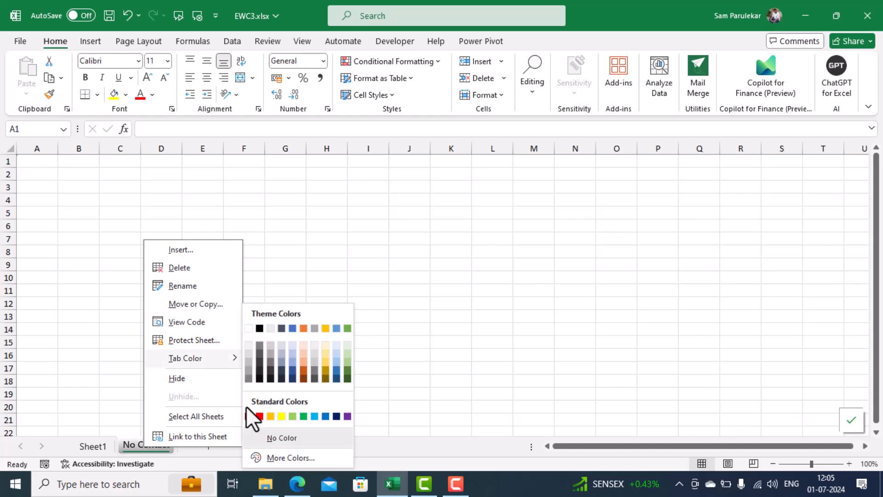
pyautogui.click(259, 415)
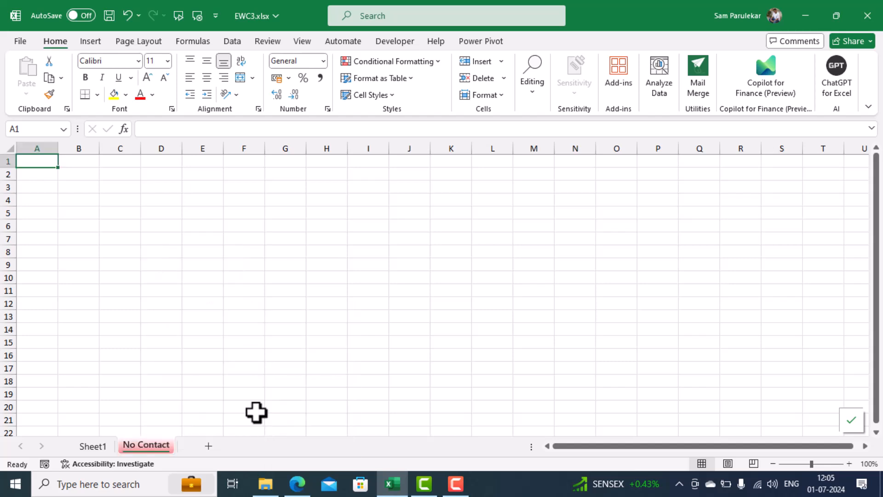
# Copy the headers Attendee, Email and Add to Newsletter from Sheet1 into No Contact, starting at cell B1
pyautogui.click(100, 448)
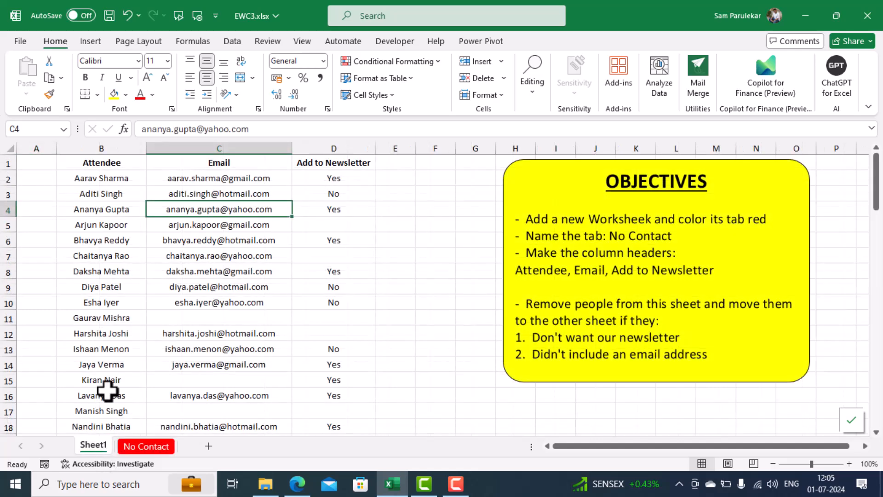
pyautogui.moveTo(114, 163); pyautogui.dragTo(346, 162)
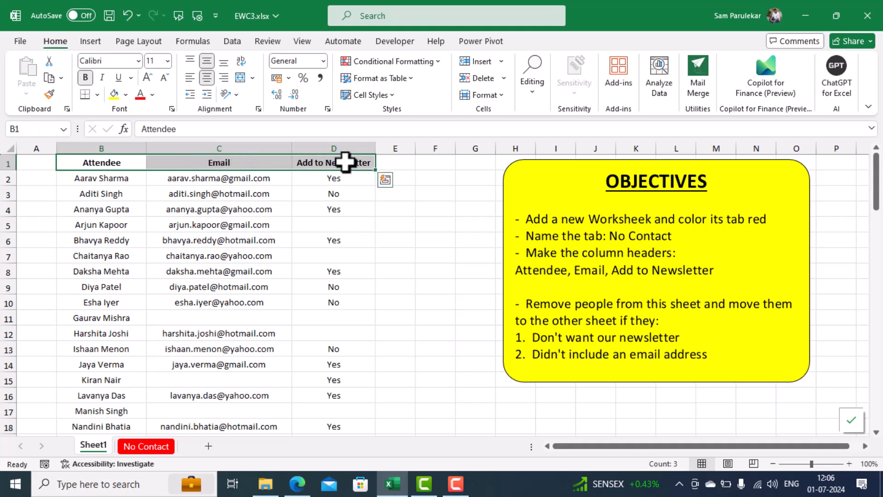
pyautogui.hotkey('ctrl', 'c')
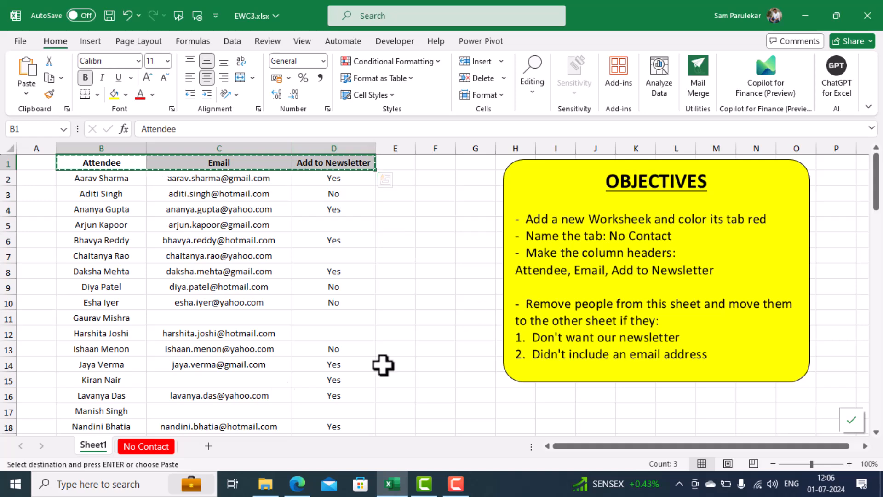
pyautogui.click(154, 448)
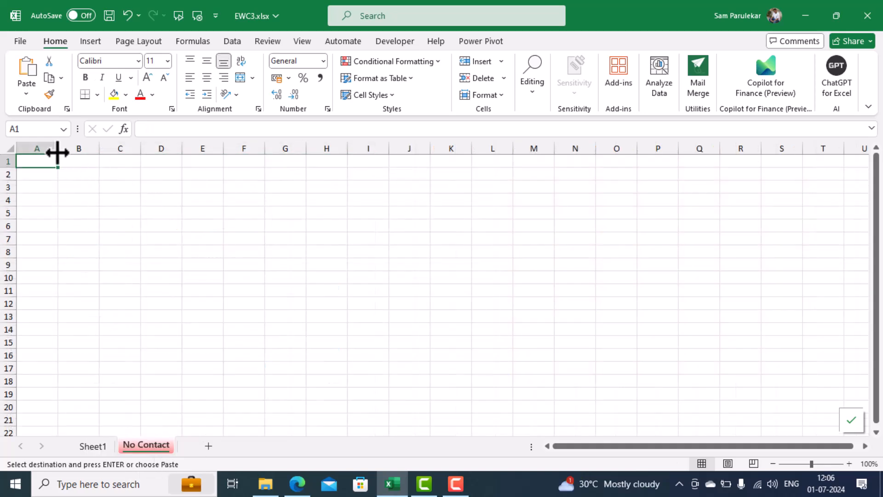
pyautogui.click(78, 162)
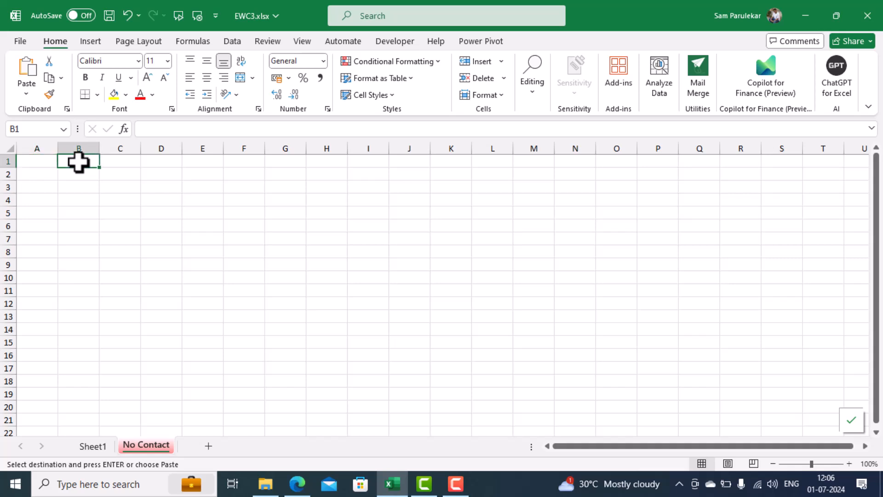
pyautogui.hotkey('ctrl', 'v')
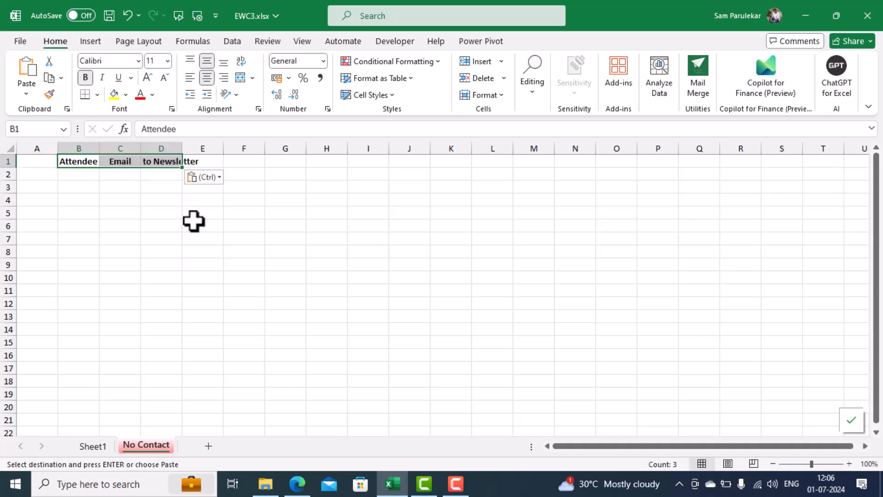
# Apply the formatting and column widths of the whole Sheet1 to the entire No Contact sheet with Format Painter
pyautogui.click(90, 445)
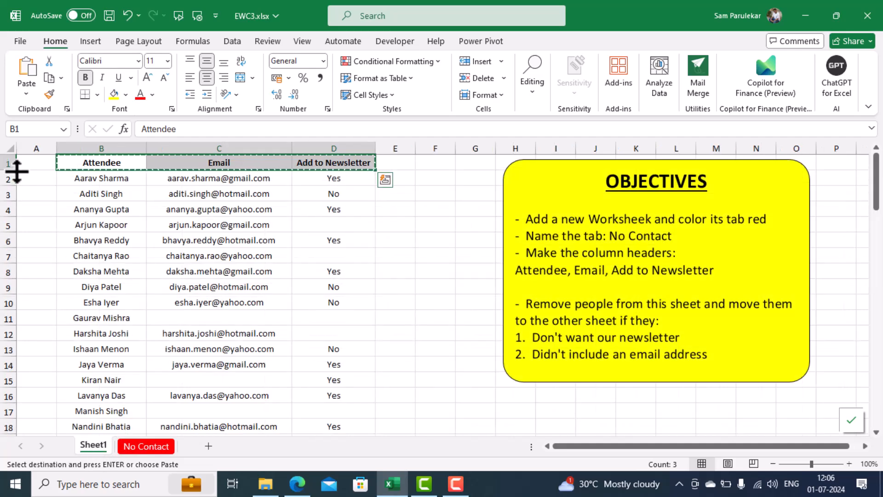
pyautogui.click(10, 147)
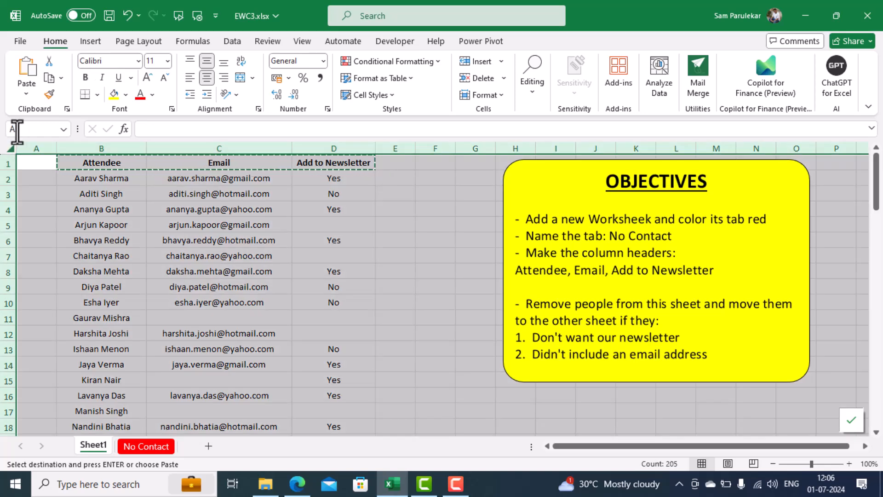
pyautogui.click(48, 93)
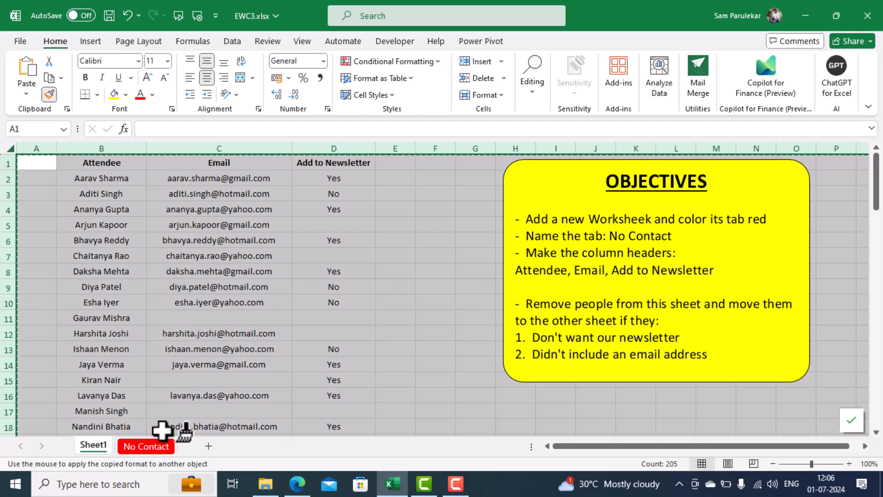
pyautogui.click(139, 446)
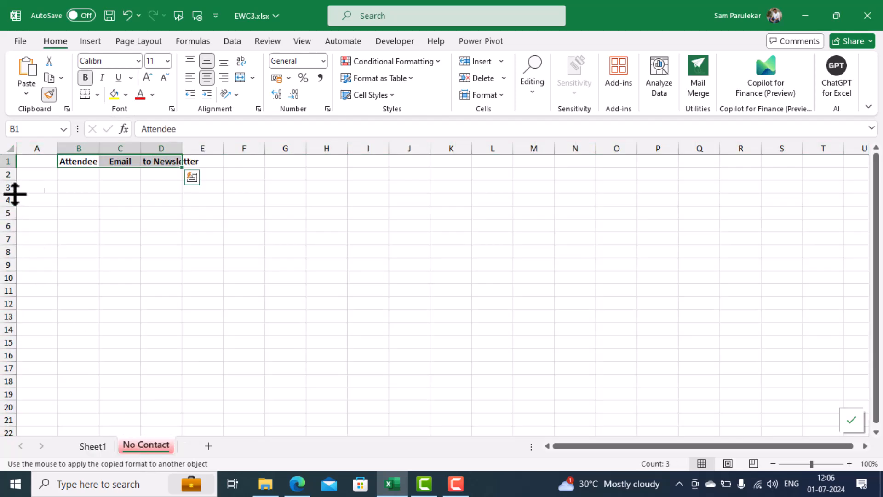
pyautogui.click(8, 152)
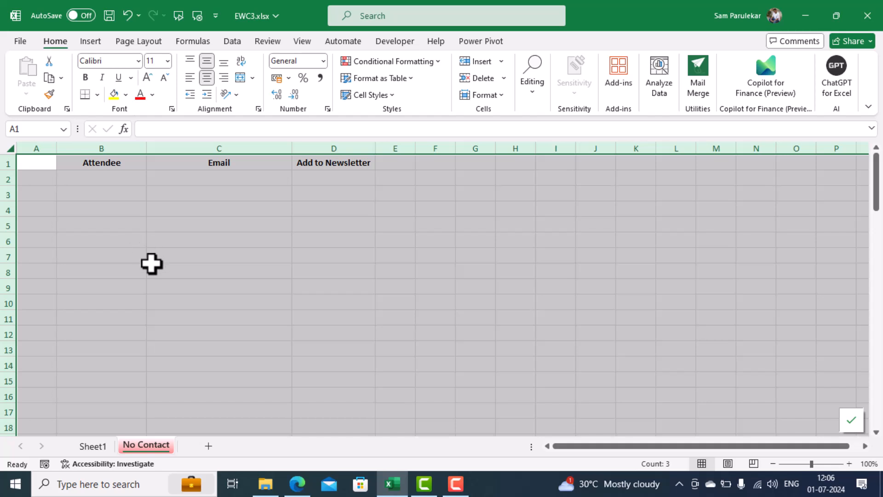
# Sort the attendee list on Sheet1 by the Add to Newsletter column from A to Z
pyautogui.click(90, 445)
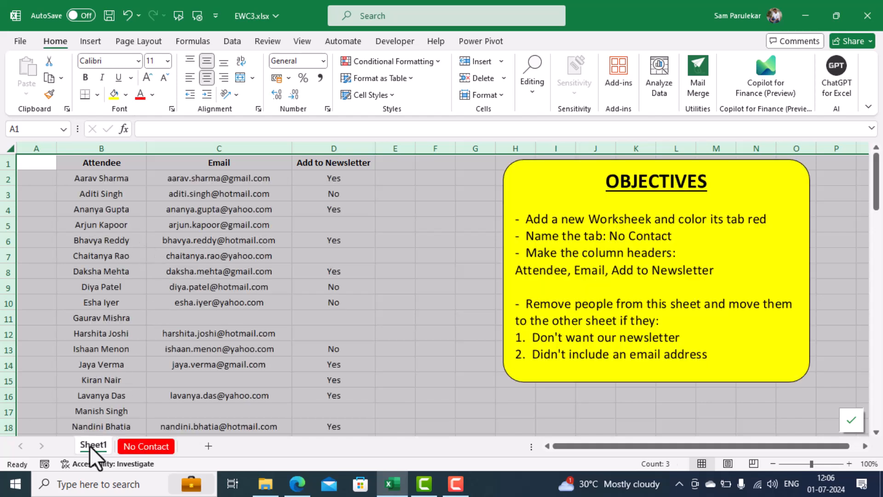
pyautogui.click(341, 178)
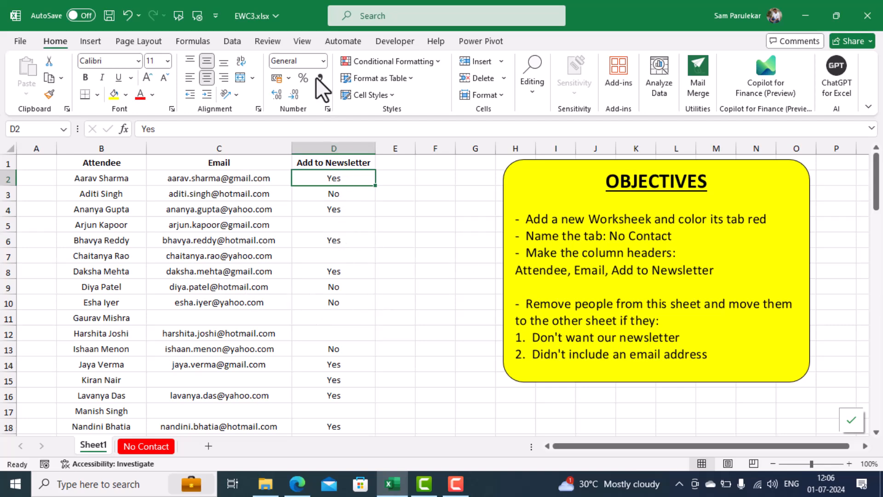
pyautogui.click(230, 43)
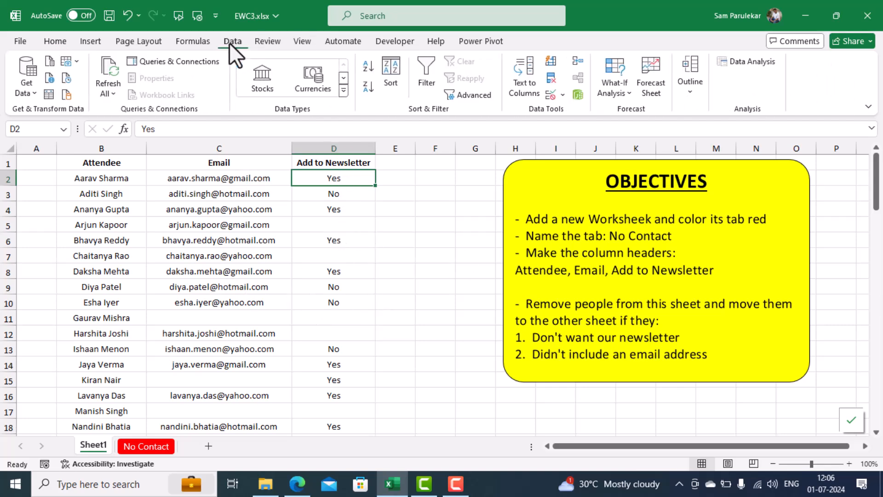
pyautogui.click(366, 69)
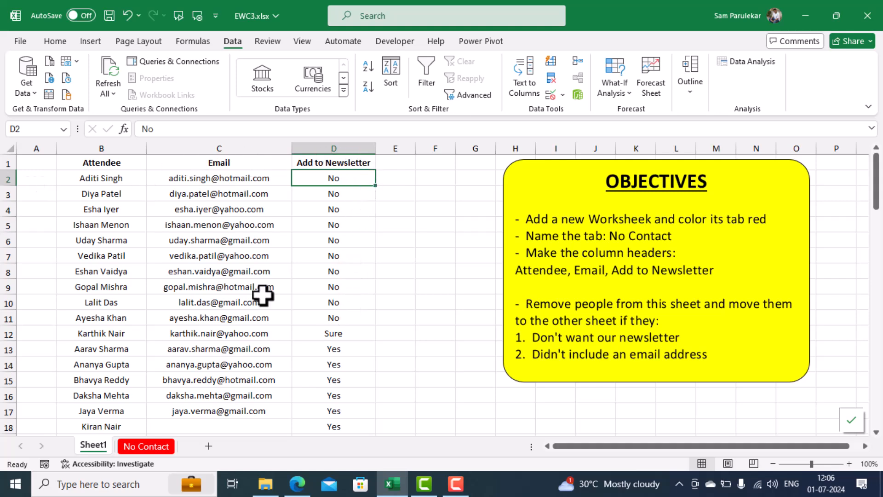
# Move the "No" newsletter rows 2 to 11 from Sheet1 to the No Contact sheet, starting at cell A2
pyautogui.moveTo(7, 178); pyautogui.dragTo(6, 318)
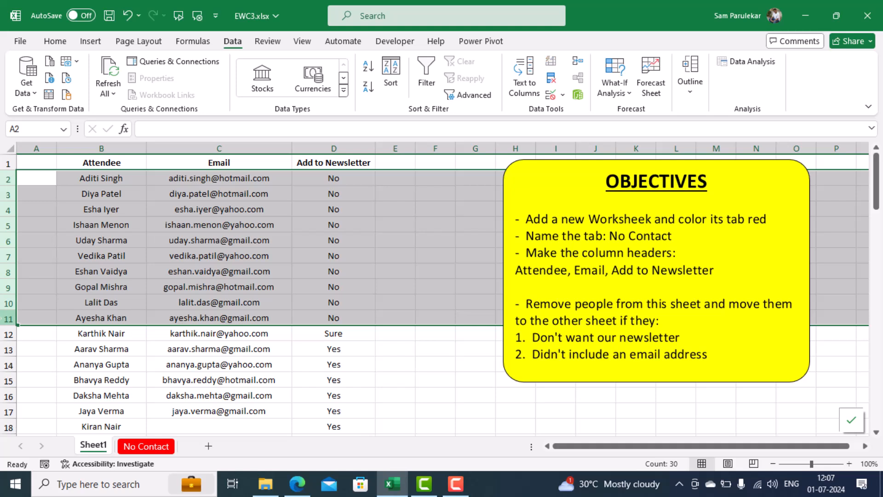
pyautogui.hotkey('ctrl', 'x')
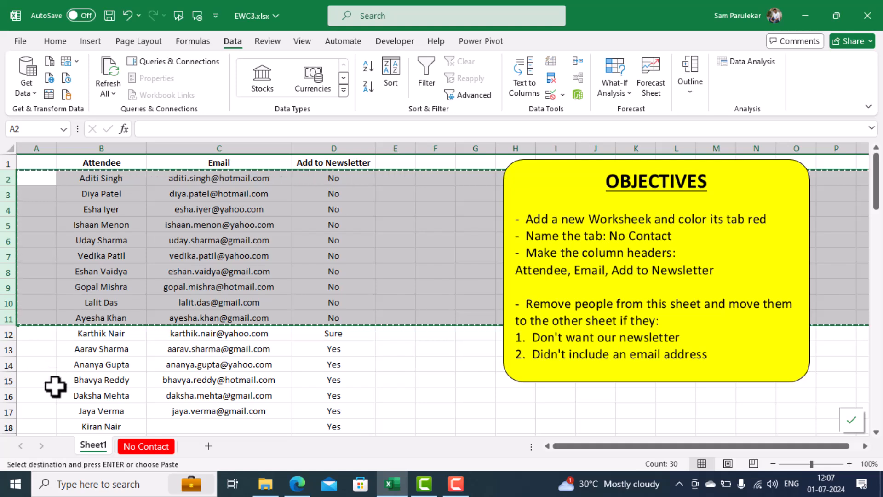
pyautogui.click(131, 446)
pyautogui.click(36, 179)
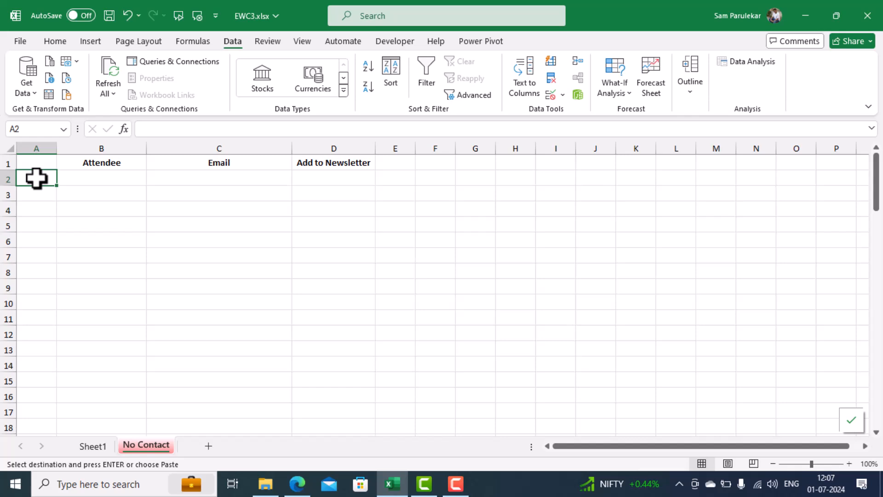
pyautogui.press('Return')
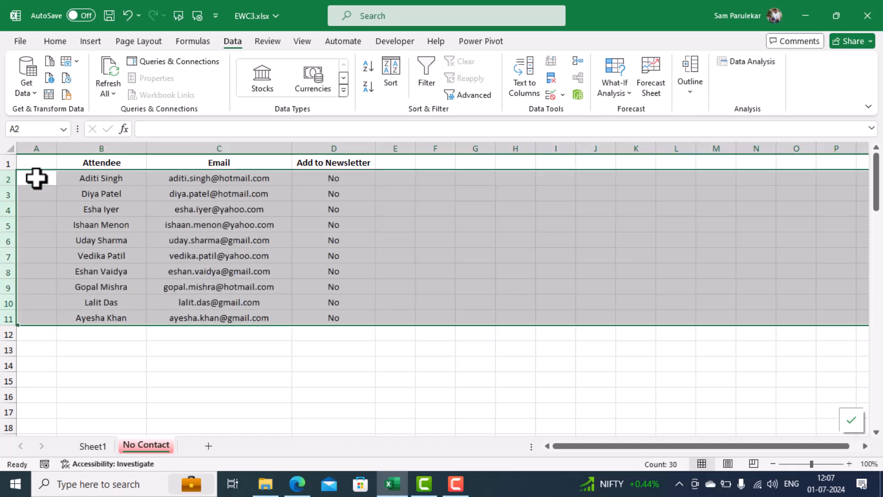
# Delete the emptied rows 2 to 11 from Sheet1
pyautogui.click(85, 445)
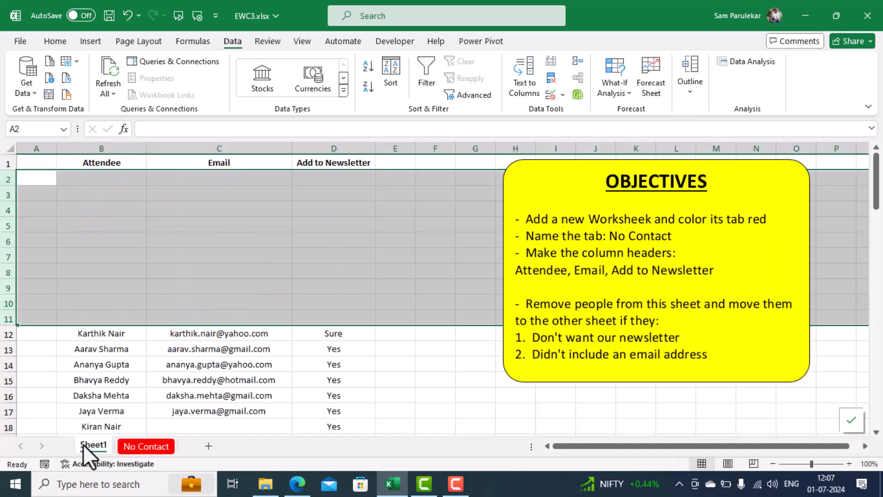
pyautogui.rightClick(30, 196)
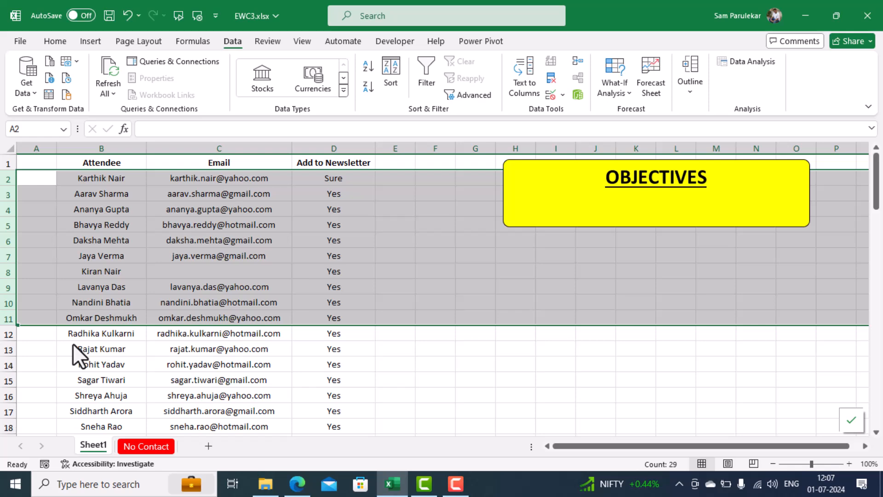
pyautogui.click(110, 252)
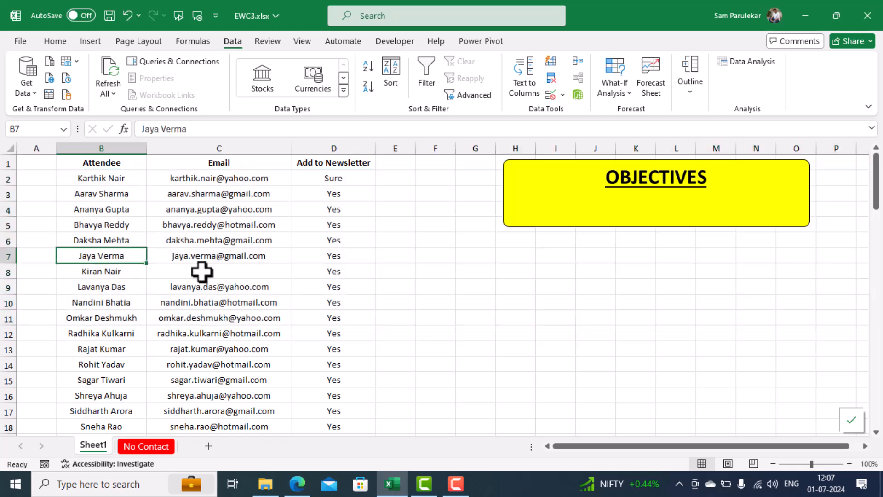
# Examine the Email column on Sheet1 down to the end of the list for attendees without an address
pyautogui.scroll(-3, 219, 277)
pyautogui.scroll(-14, 219, 276)
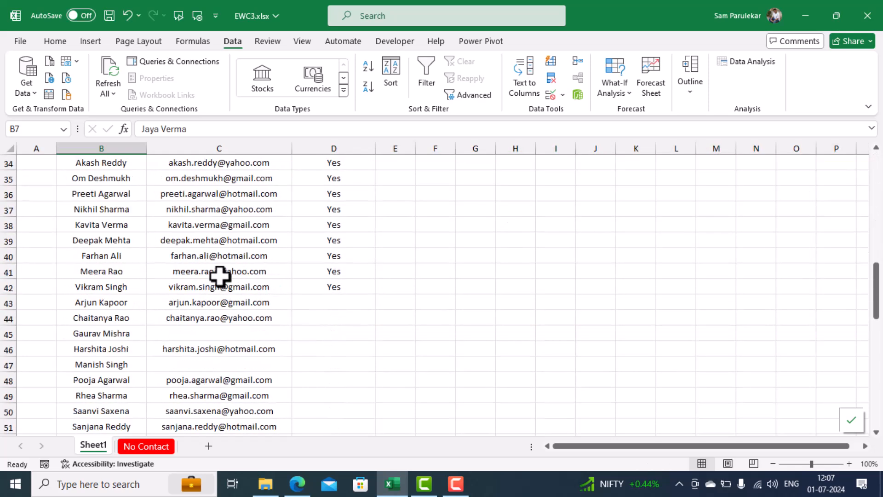
pyautogui.scroll(-3, 219, 276)
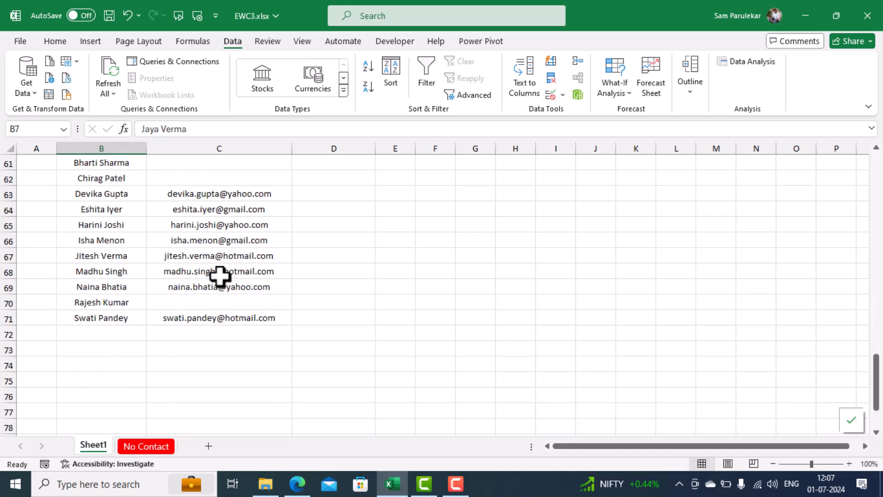
pyautogui.scroll(11, 220, 276)
pyautogui.scroll(9, 219, 276)
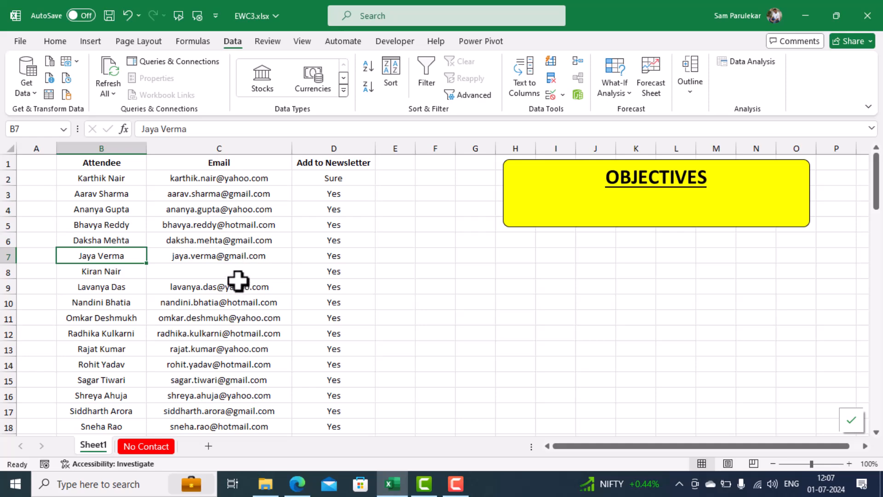
pyautogui.scroll(-3, 248, 267)
pyautogui.scroll(-3, 248, 267)
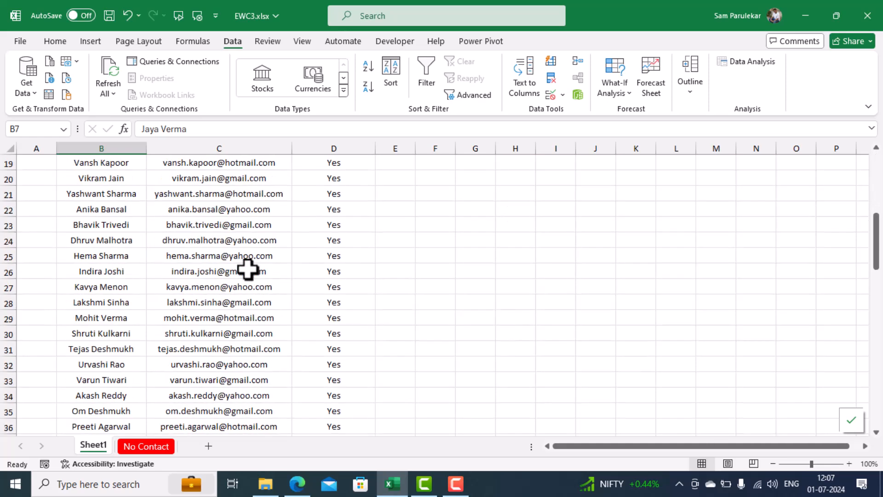
# Sort the attendee list on Sheet1 by the Email column from A to Z
pyautogui.scroll(6, 248, 269)
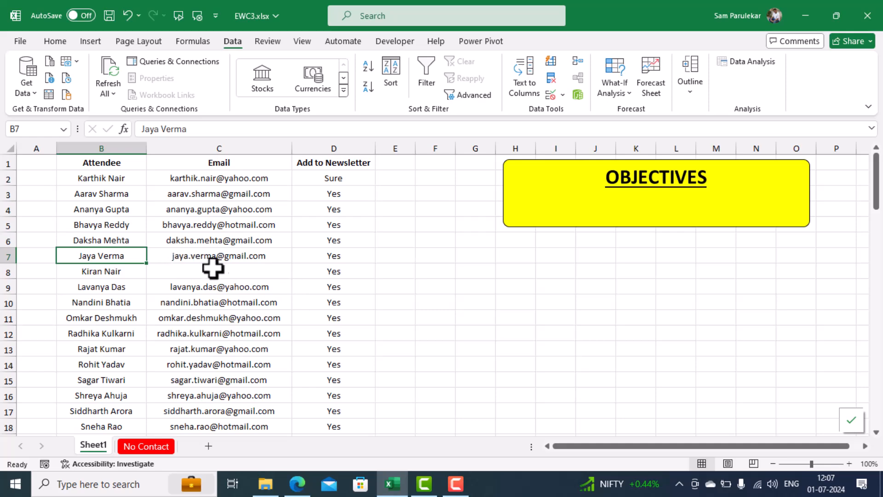
pyautogui.scroll(-4, 300, 234)
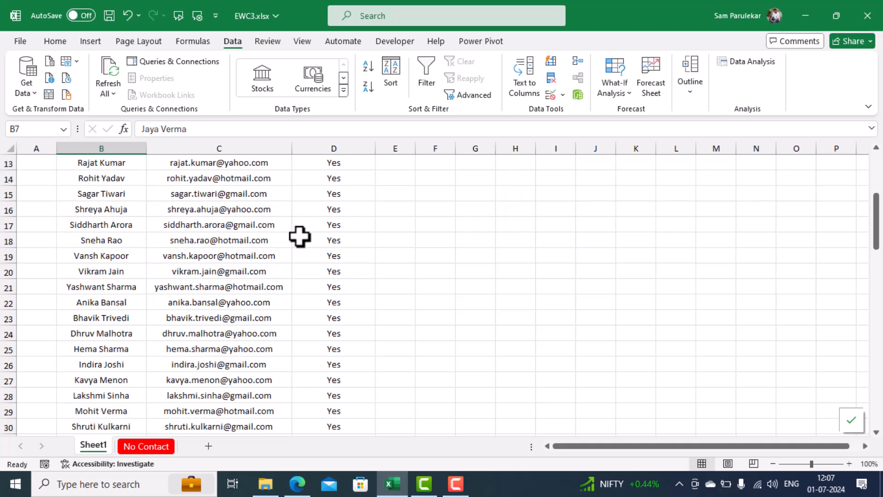
pyautogui.scroll(-5, 300, 237)
pyautogui.scroll(-6, 300, 237)
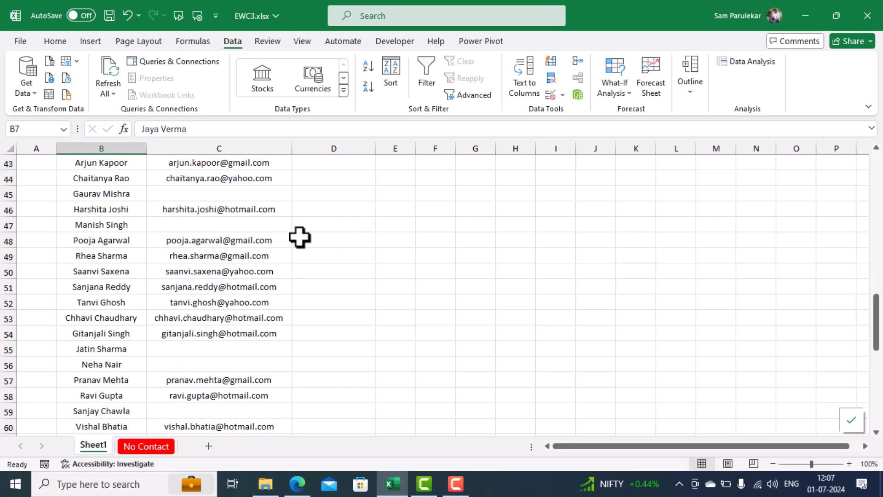
pyautogui.scroll(-4, 324, 244)
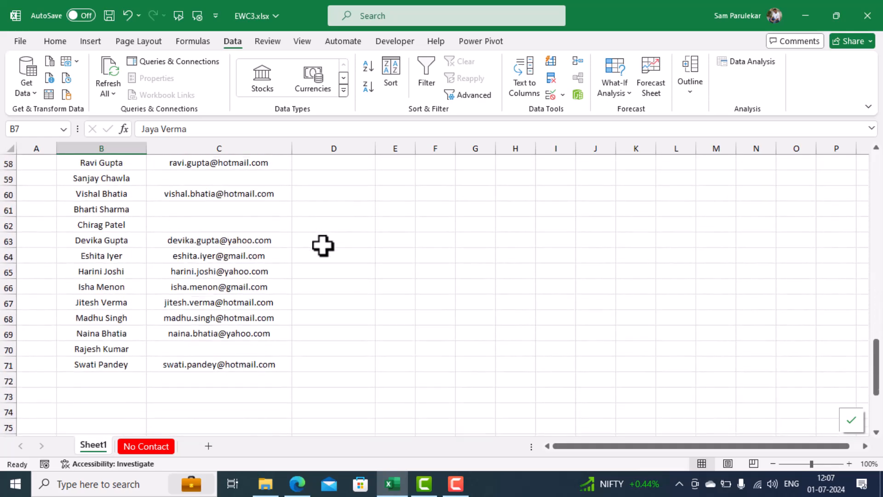
pyautogui.scroll(6, 322, 246)
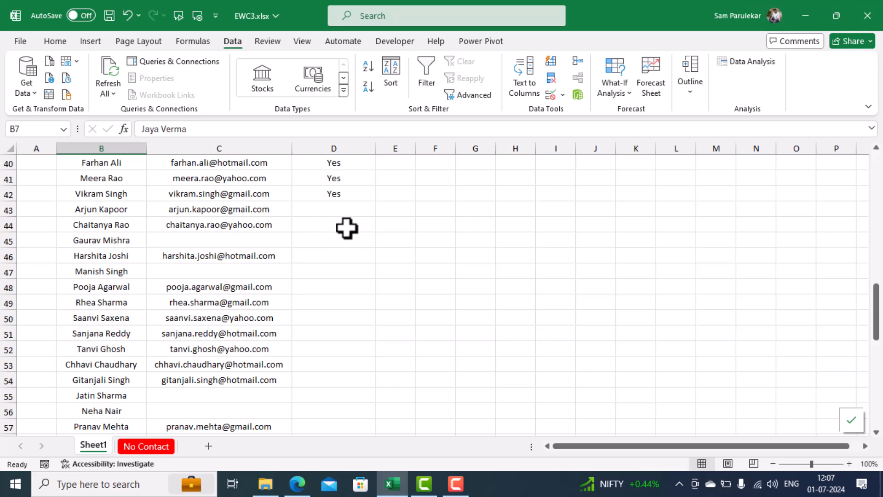
pyautogui.scroll(13, 236, 296)
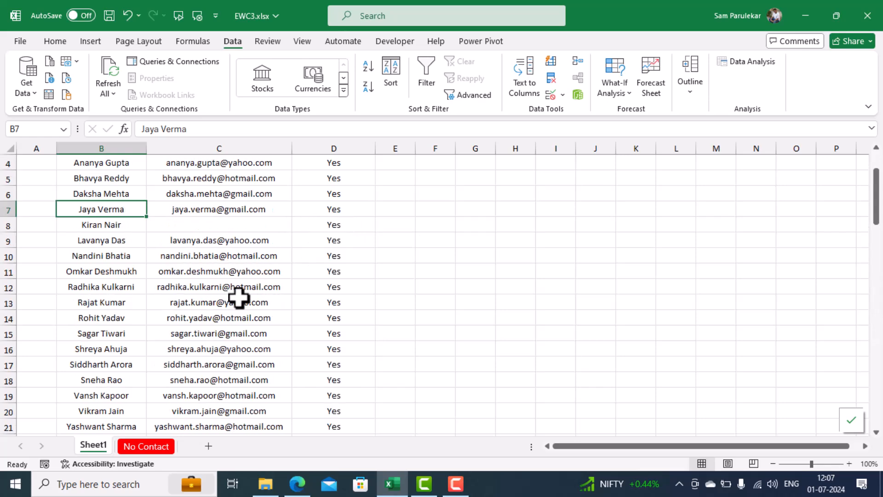
pyautogui.click(223, 164)
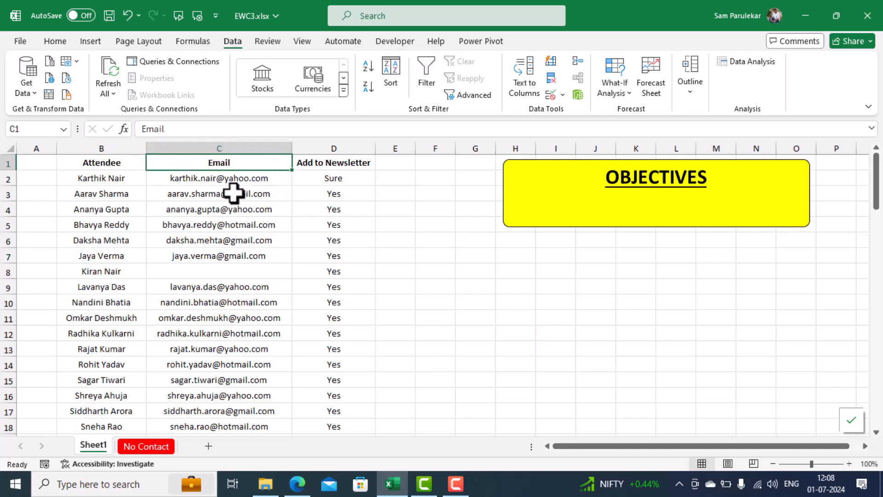
pyautogui.click(364, 71)
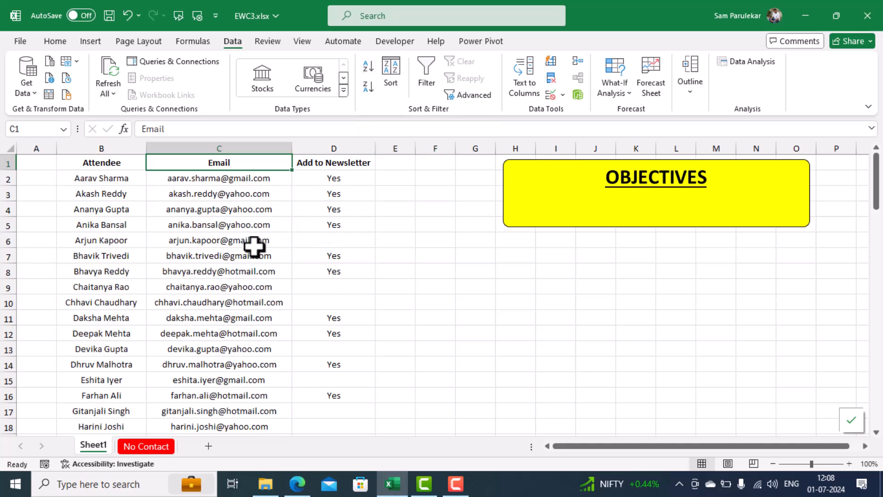
# Cut rows 63 to 71, the attendees without an email address, from Sheet1 and open the No Contact sheet
pyautogui.scroll(-16, 254, 247)
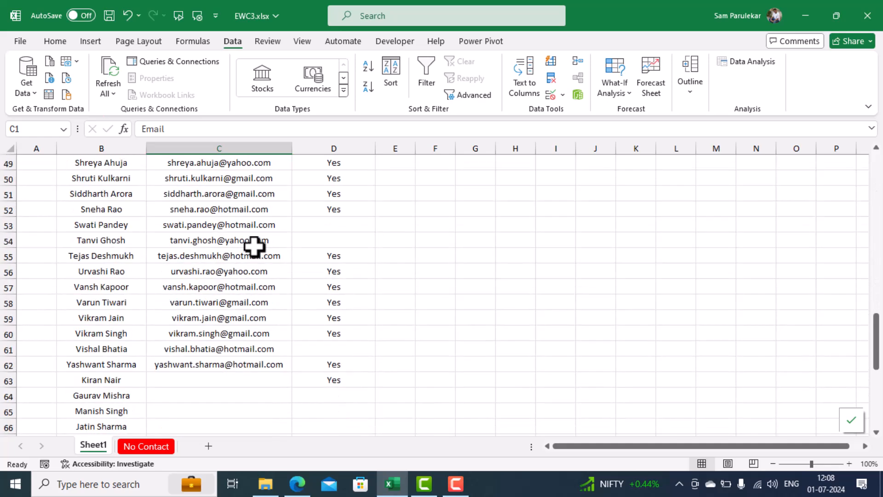
pyautogui.scroll(-3, 254, 247)
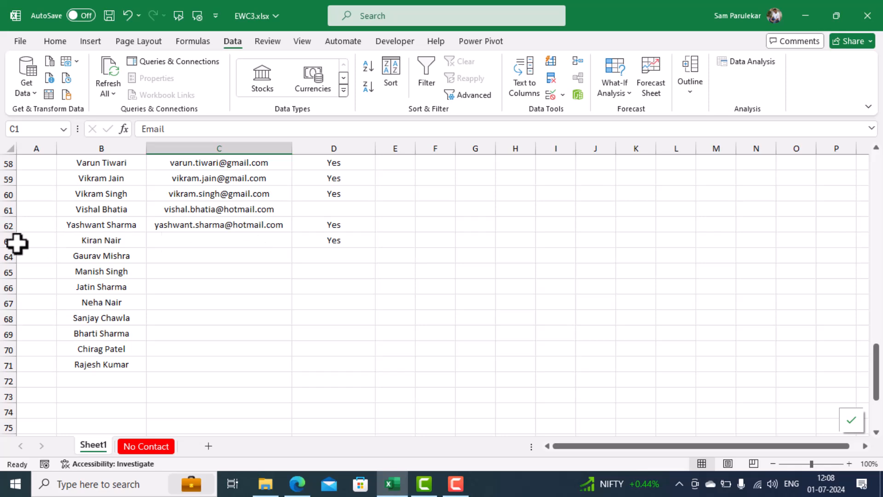
pyautogui.moveTo(5, 241); pyautogui.dragTo(4, 367)
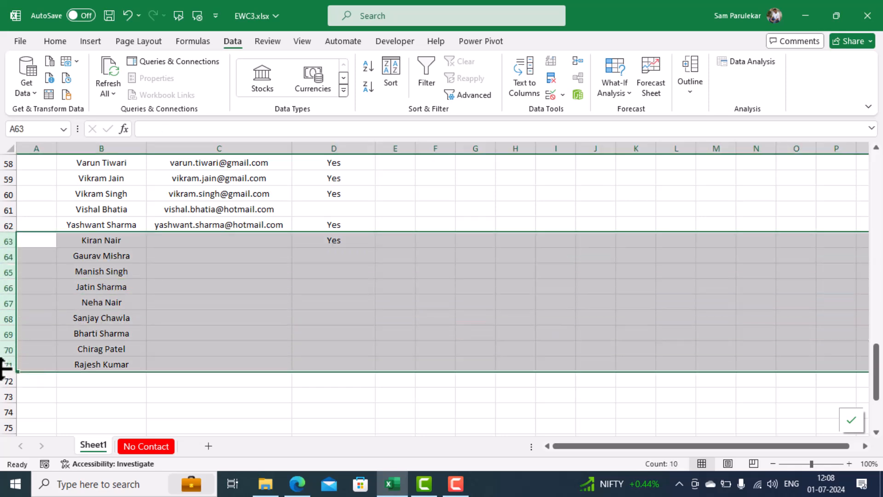
pyautogui.hotkey('ctrl', 'x')
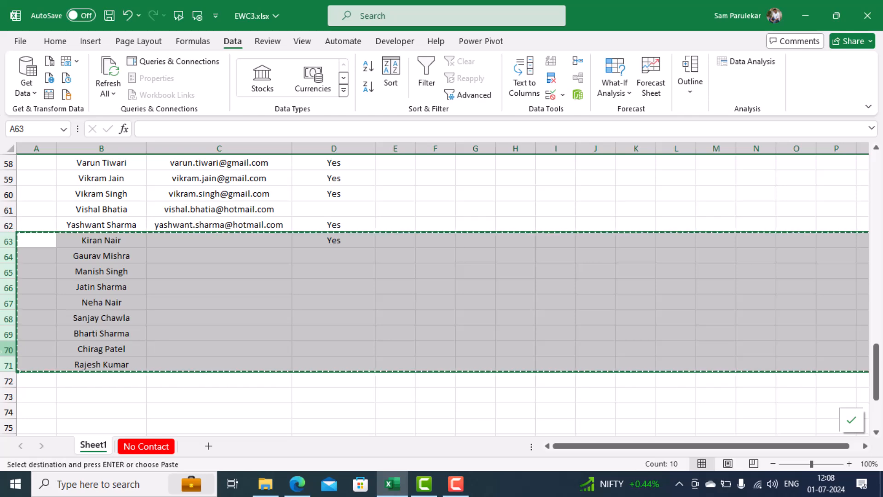
pyautogui.click(131, 447)
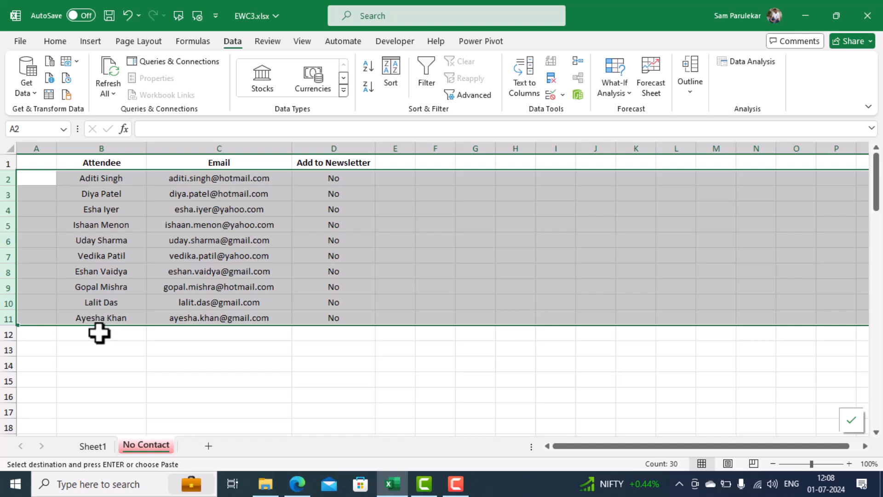
# Try to paste the cut rows on the No Contact sheet starting at cell B12
pyautogui.click(99, 333)
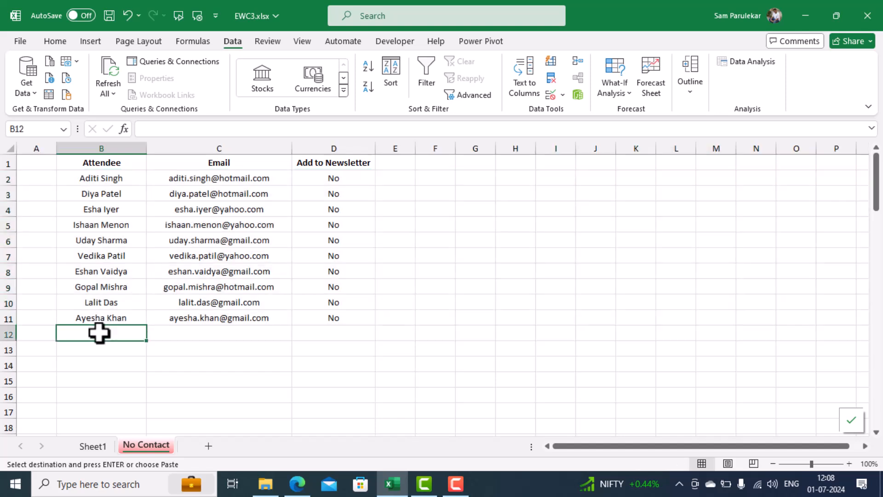
pyautogui.hotkey('ctrl', 'v')
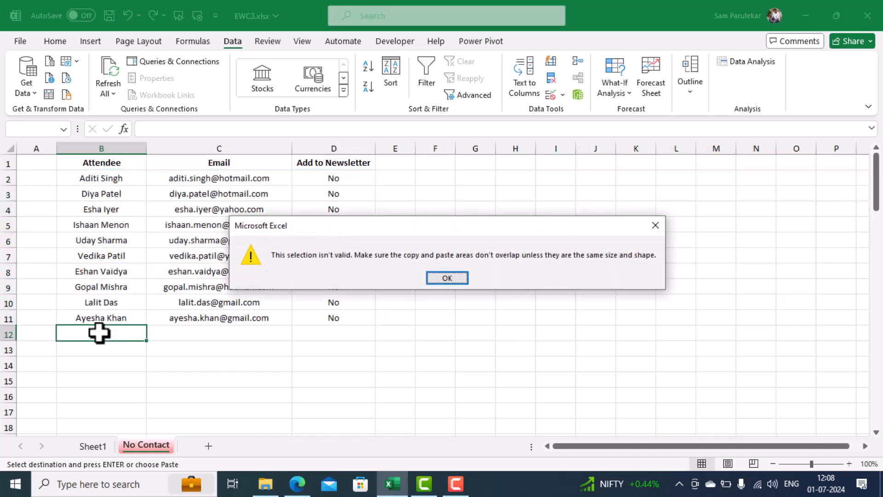
pyautogui.click(446, 278)
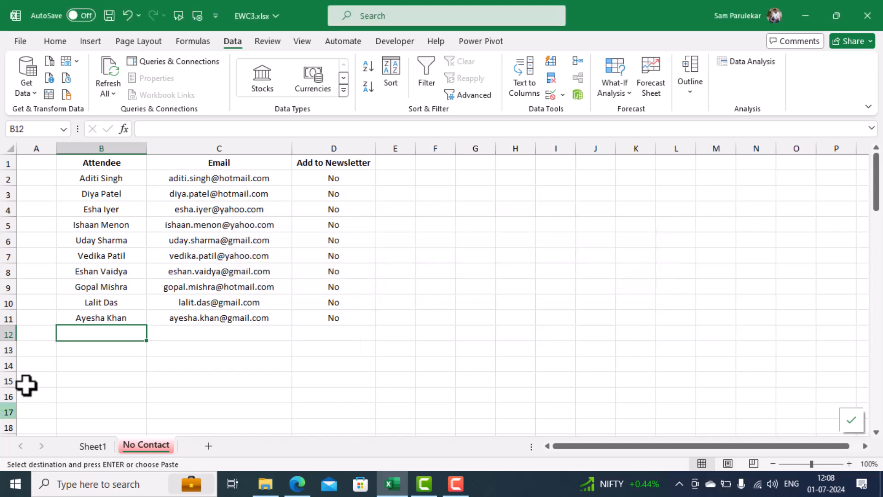
# Paste the cut rows on the No Contact sheet starting at cell A12, below the existing entries
pyautogui.click(35, 335)
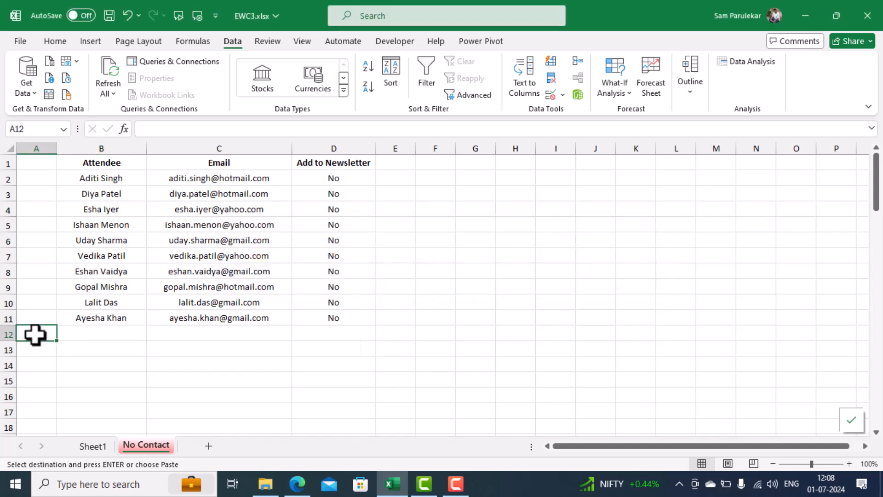
pyautogui.press('Return')
pyautogui.click(238, 362)
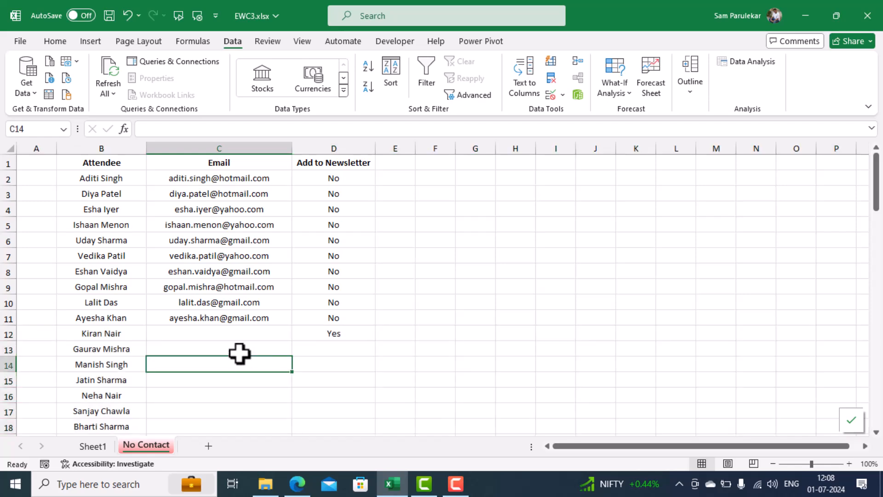
# Review the remaining attendee list on Sheet1 and the full list of moved attendees on the No Contact sheet
pyautogui.click(99, 446)
pyautogui.click(201, 346)
pyautogui.scroll(6, 200, 342)
pyautogui.scroll(13, 200, 341)
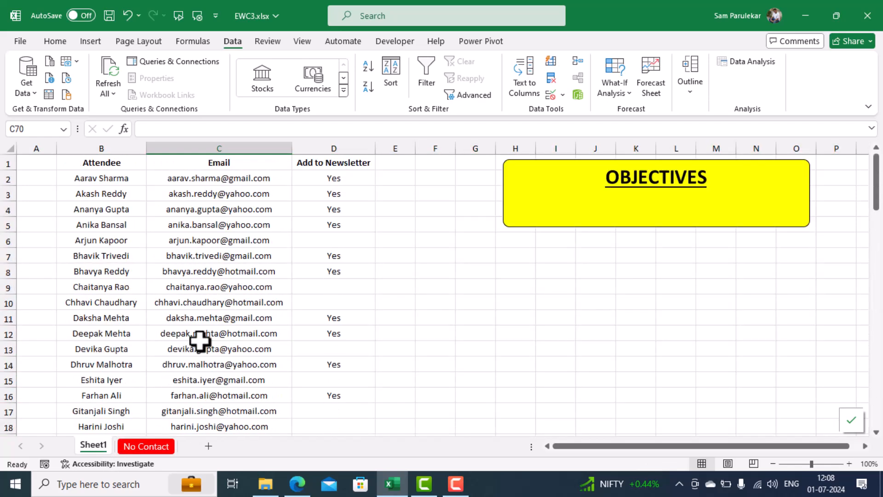
pyautogui.scroll(-5, 201, 340)
pyautogui.scroll(5, 207, 334)
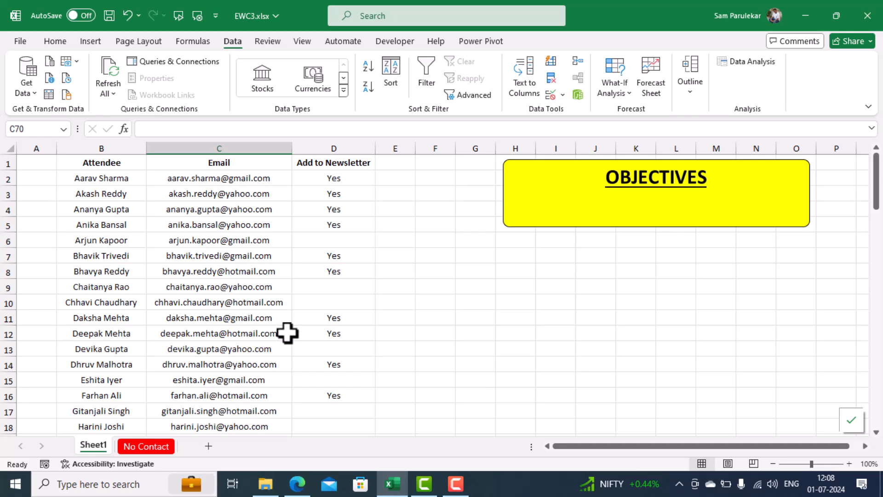
pyautogui.click(143, 445)
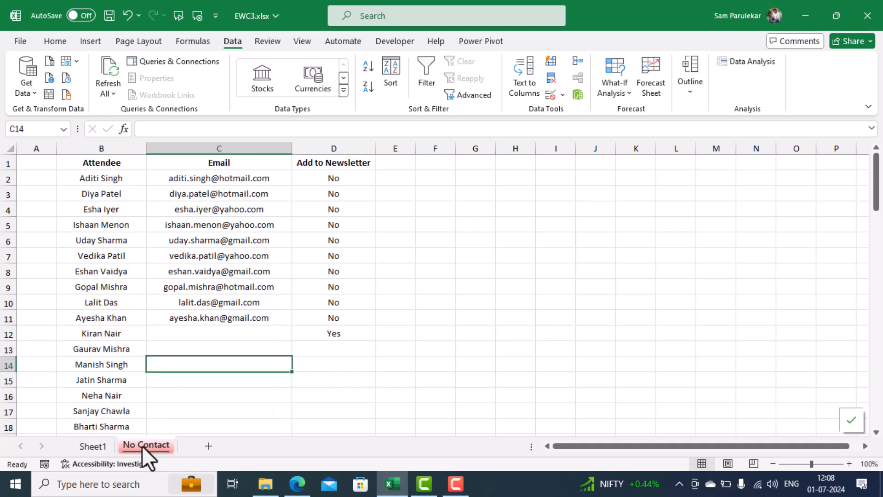
pyautogui.scroll(-2, 210, 326)
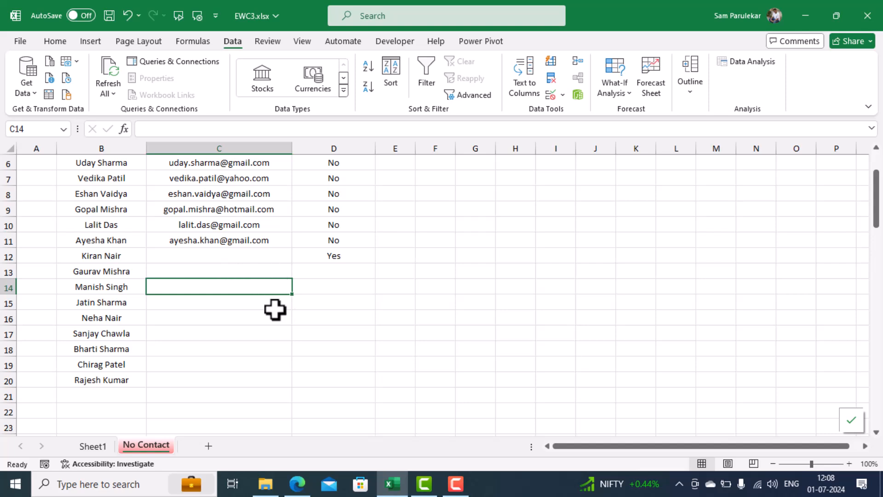
pyautogui.scroll(2, 257, 382)
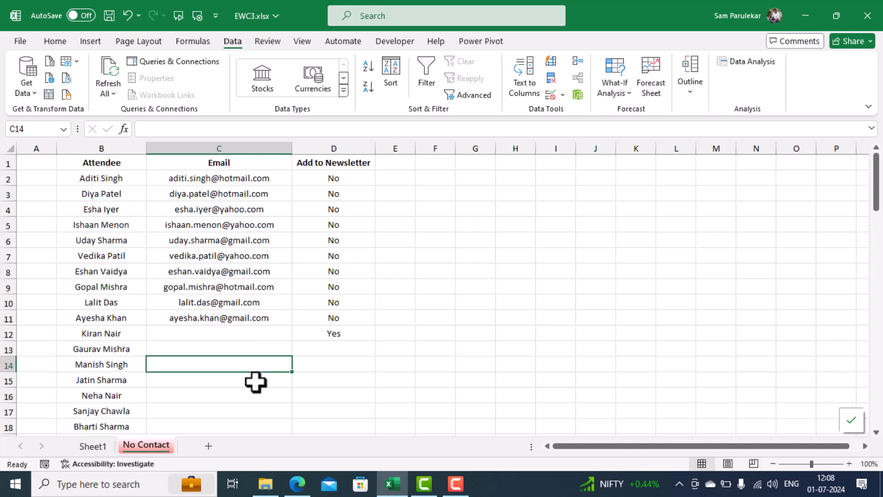